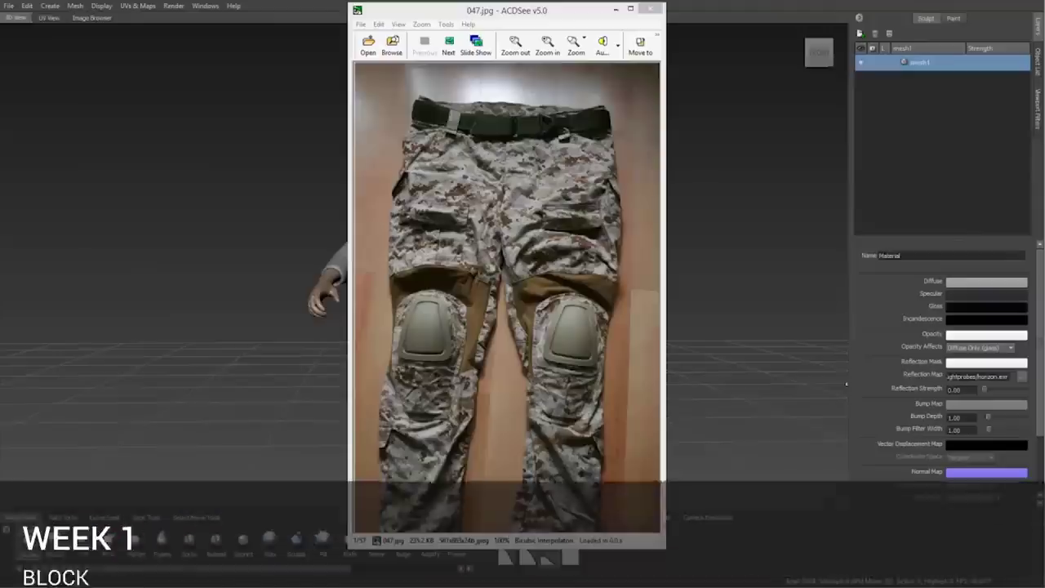
# Drag the ACDSee reference photo aside to reveal the textured soldier with helmet, plate carrier and rifle.
pyautogui.moveTo(516, 13); pyautogui.dragTo(583, 15)
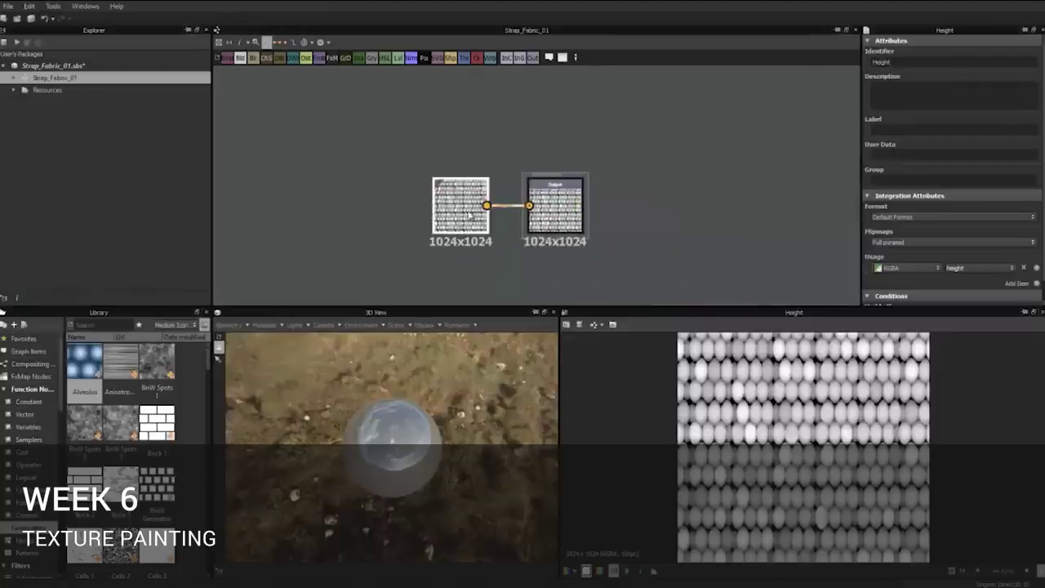
# Drag in the Substance Painter window while adding BnW Spots height detail to the shirt.
pyautogui.moveTo(469, 215); pyautogui.dragTo(441, 214)
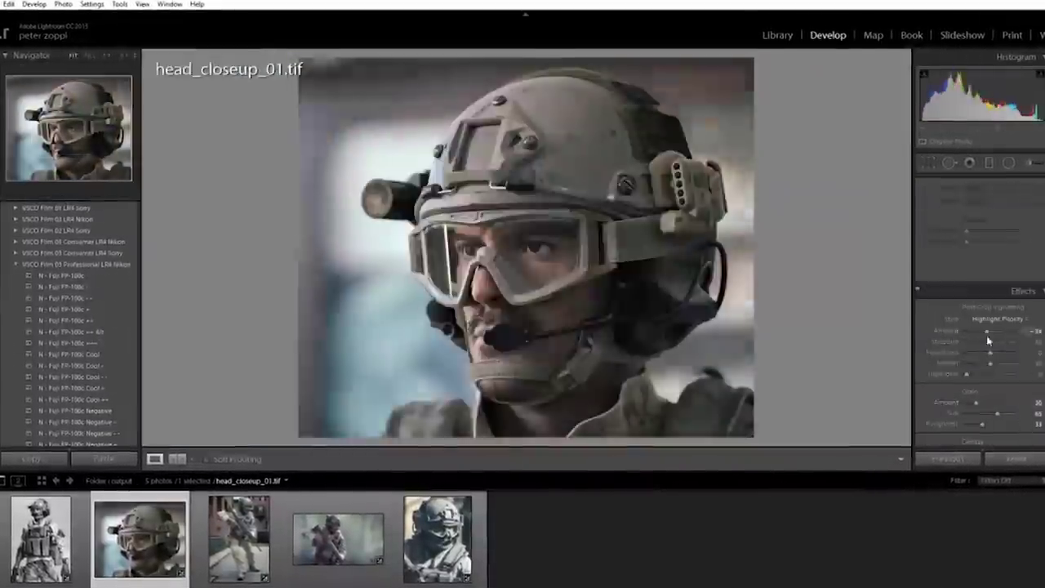
# Step to the next soldier turntable render with Ctrl+Tab.
pyautogui.hotkey('ctrl', 'Tab')
pyautogui.hotkey('ctrl', 'Tab')
pyautogui.hotkey('ctrl', 'Tab')
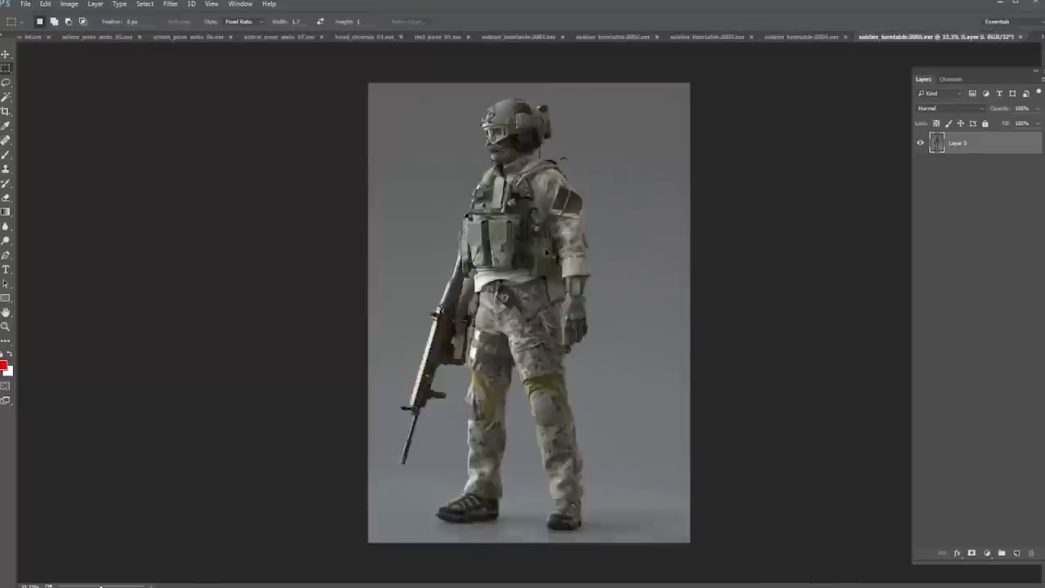